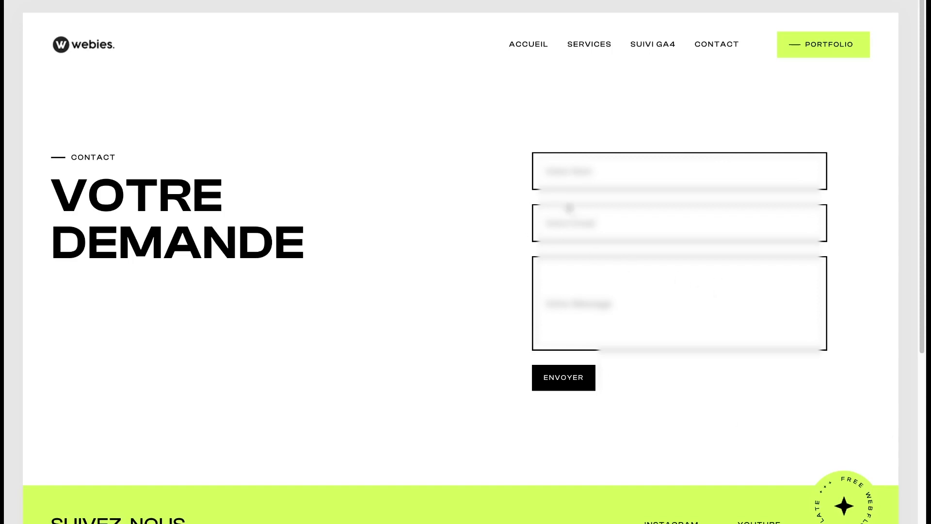
Step: Fill in the contact form with the saved contact details and submit it
left_click(595, 168)
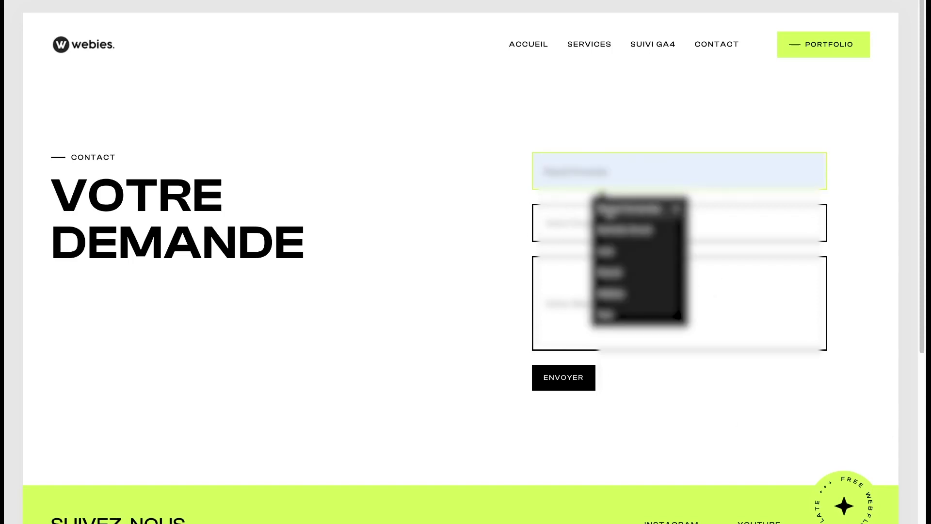
left_click(629, 209)
left_click(563, 378)
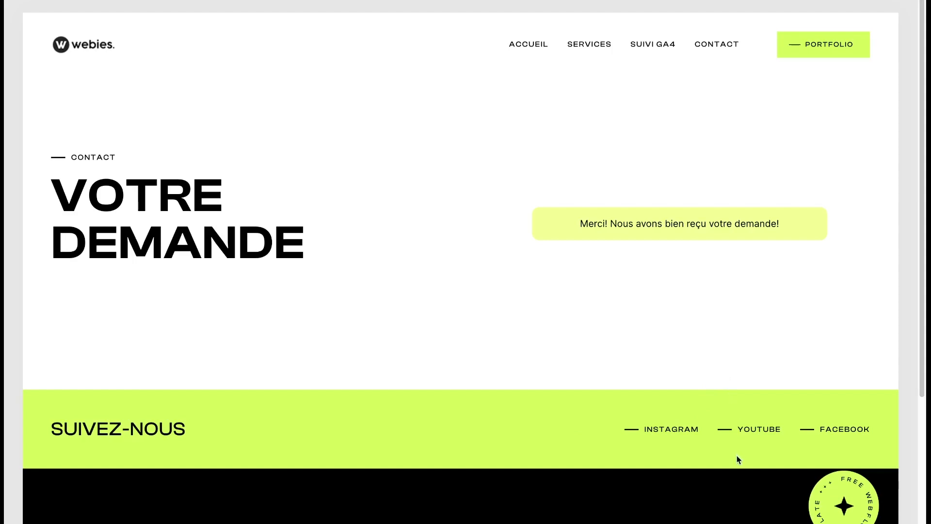
Step: Inspect the form's success message in the developer tools and expand its div in the page code
key("super+alt+i")
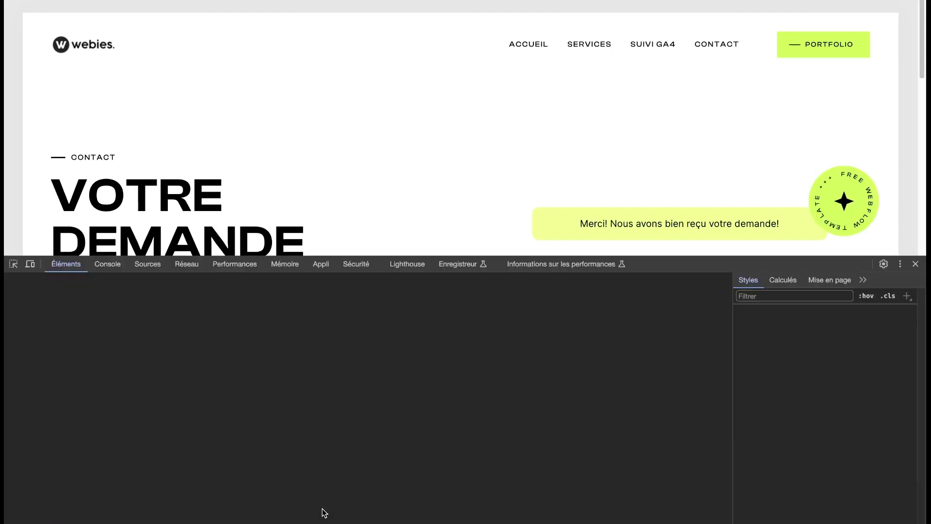
left_click(13, 263)
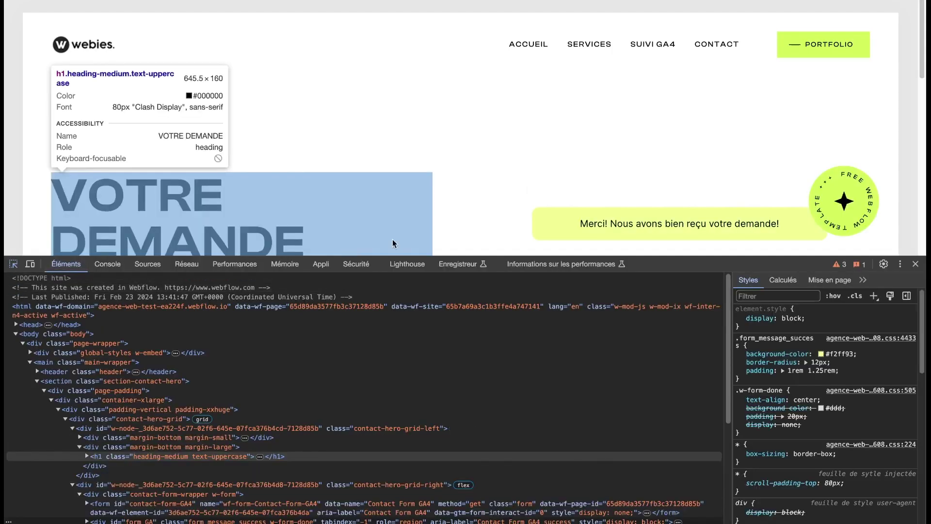
left_click(621, 213)
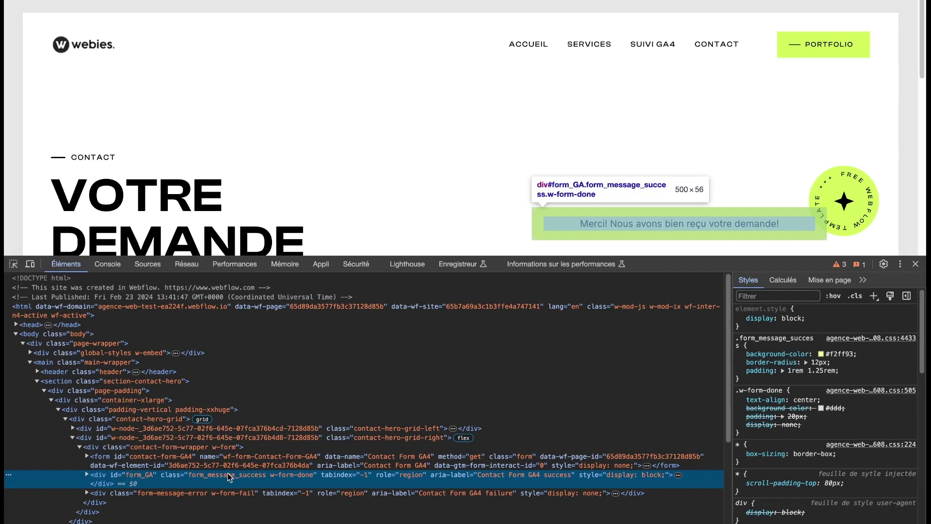
key("Right")
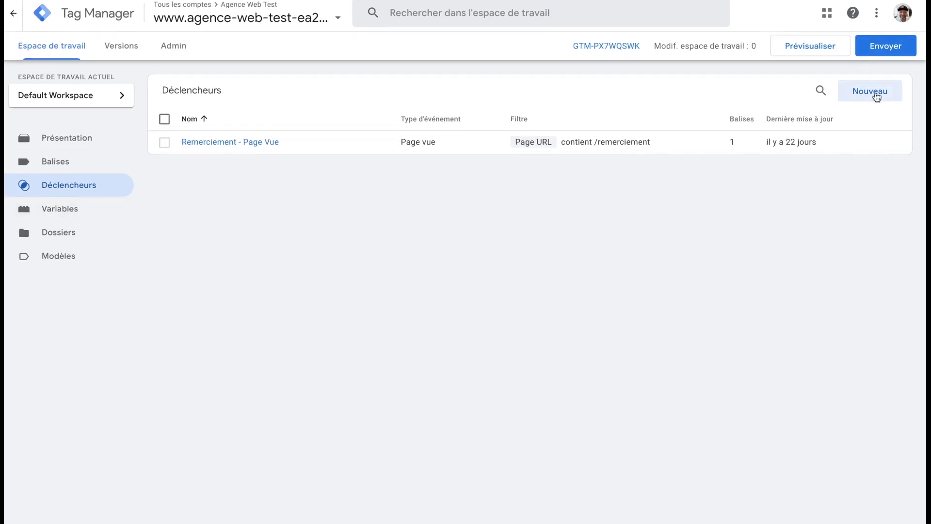
Step: In Tag Manager, create a new trigger of type "Visibilité de l'élément"
left_click(871, 93)
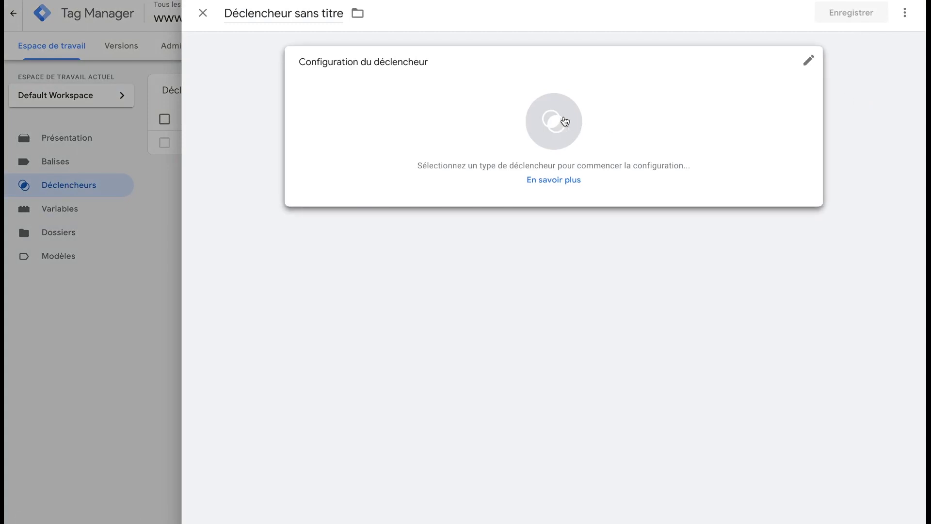
left_click(562, 122)
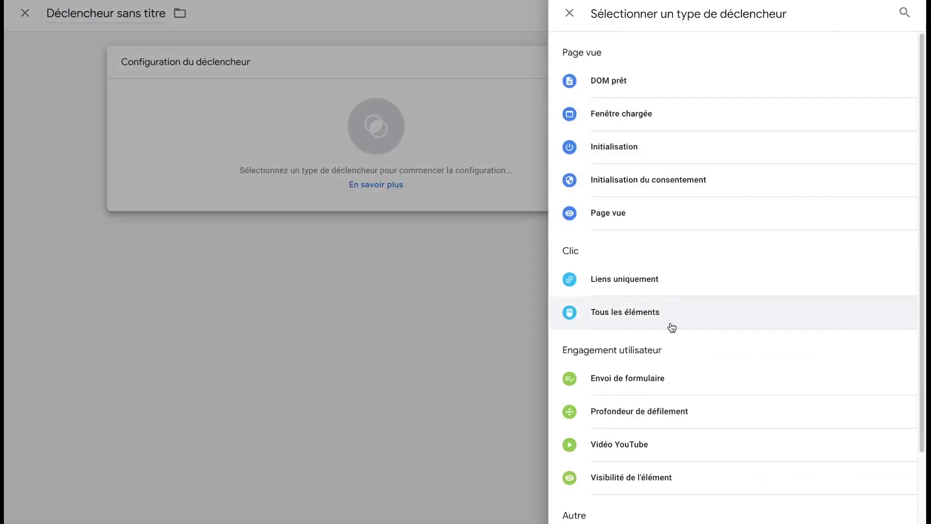
left_click(635, 477)
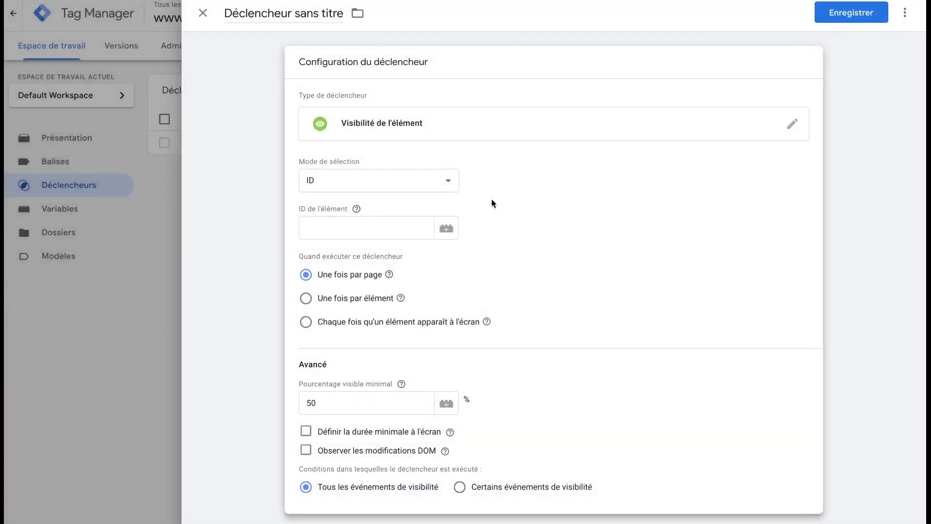
Step: Keep ID as the trigger's selection mode and copy the success message's ID, form_GA, from the page code into the element ID
left_click(373, 181)
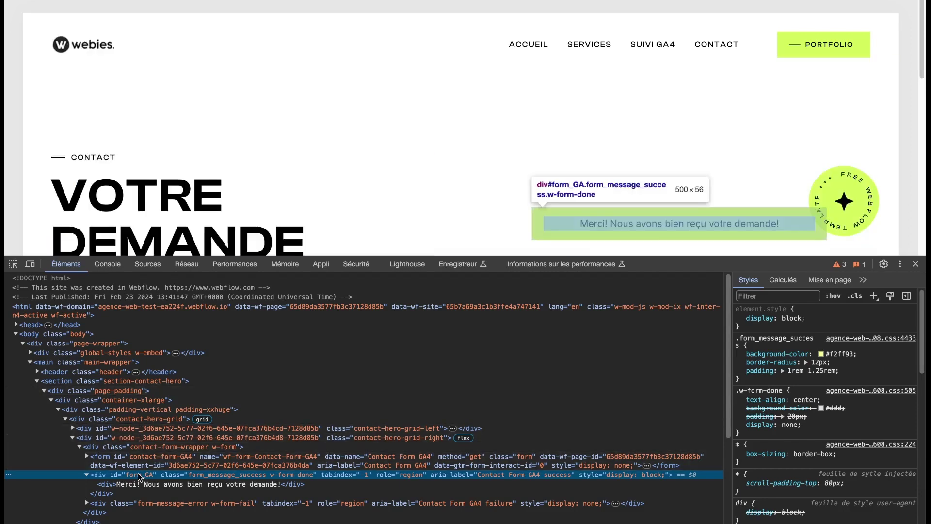
double_click(139, 475)
key("ctrl+c")
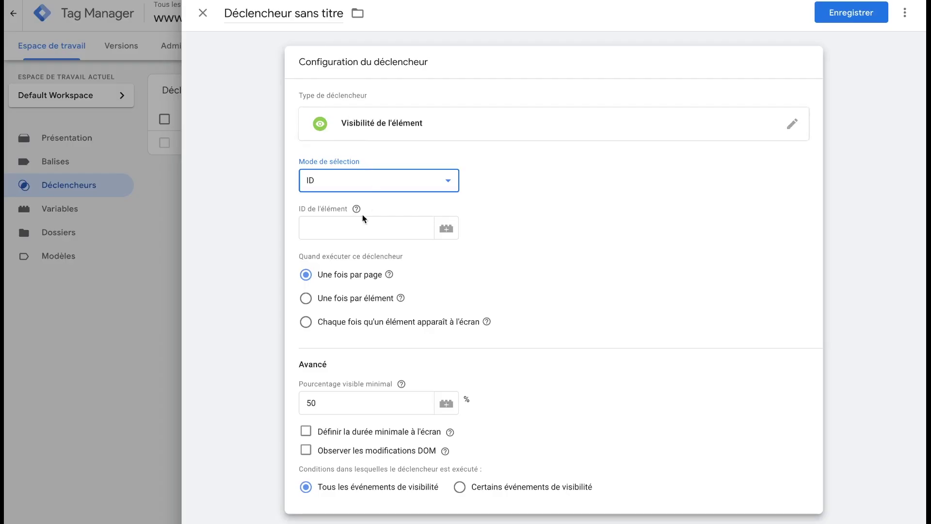
left_click(347, 229)
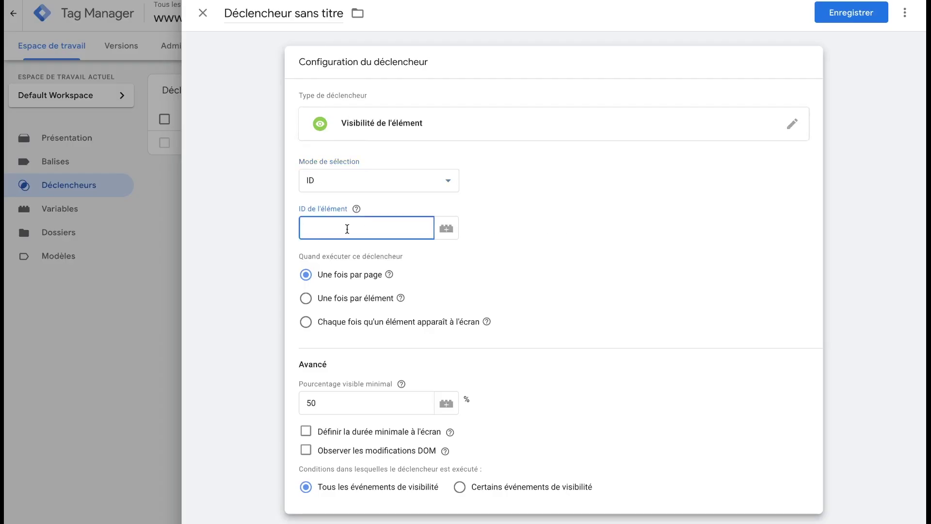
key("ctrl+v")
Step: Set the trigger's minimum visible percentage to 1 and enable observation of DOM changes
left_click(345, 409)
key("BackSpace")
key("BackSpace")
type("1")
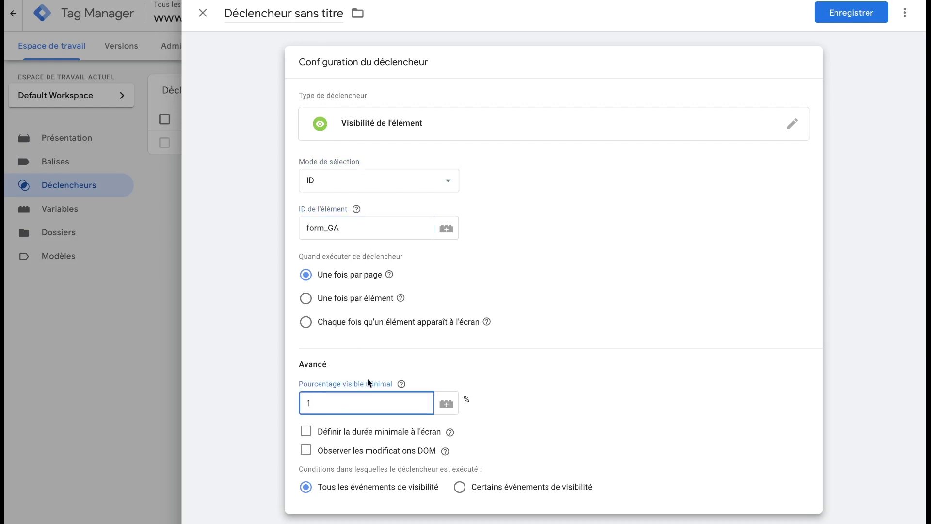
left_click(605, 365)
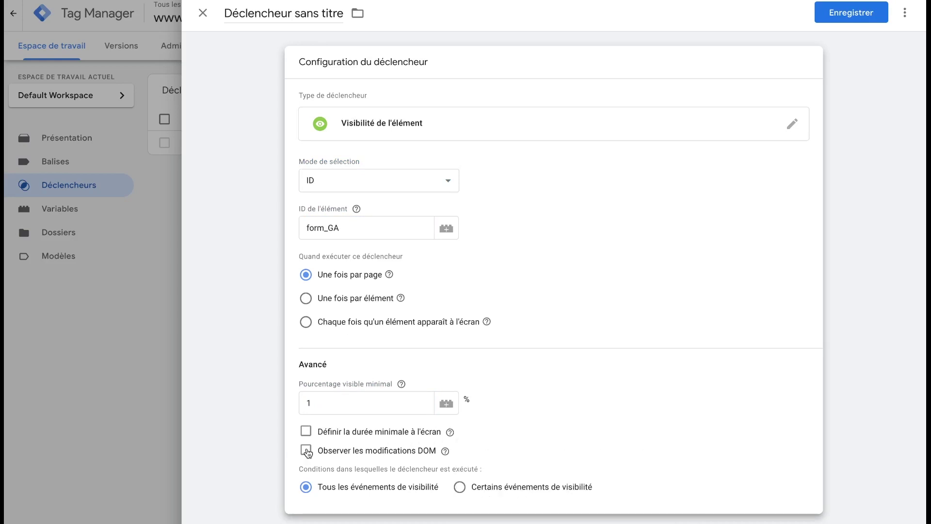
left_click(305, 449)
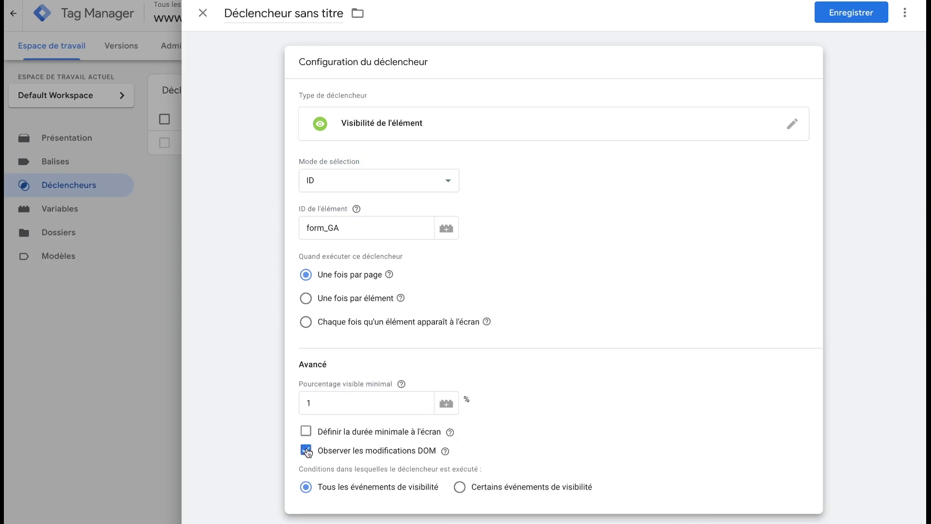
Step: Name the trigger "Visibilite - form succes message" and save it
left_click(305, 13)
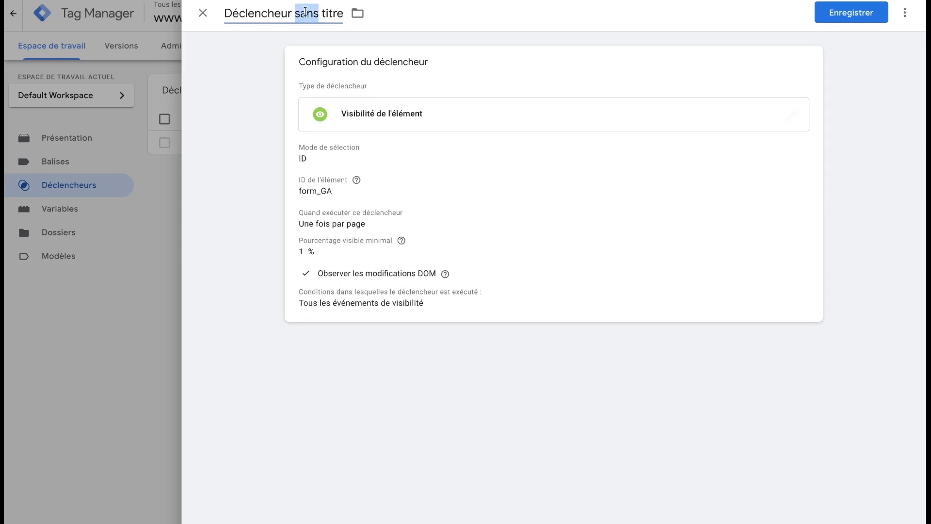
type("Visibilite - form succes message")
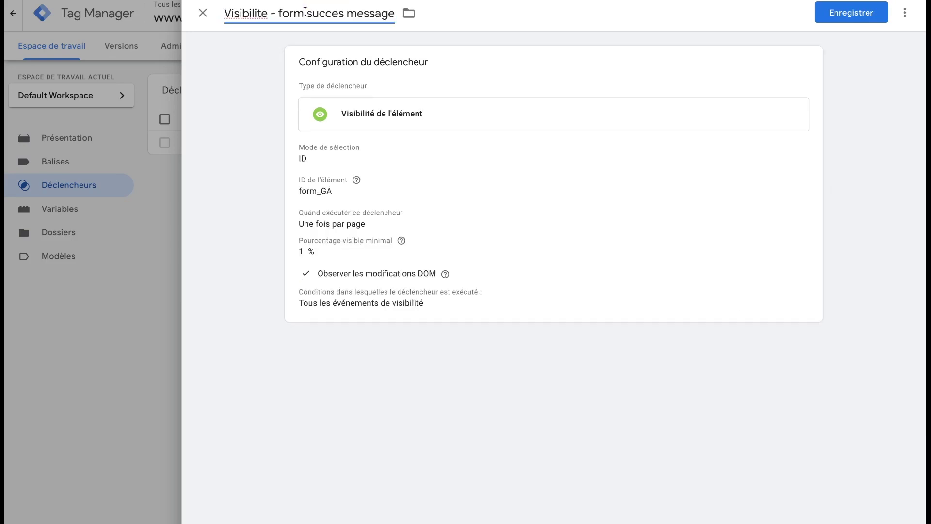
left_click(854, 12)
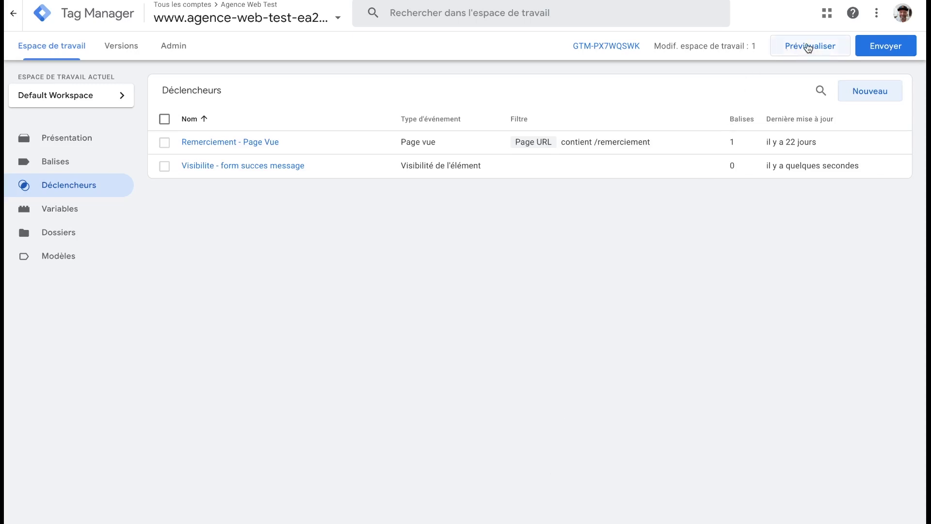
left_click(808, 48)
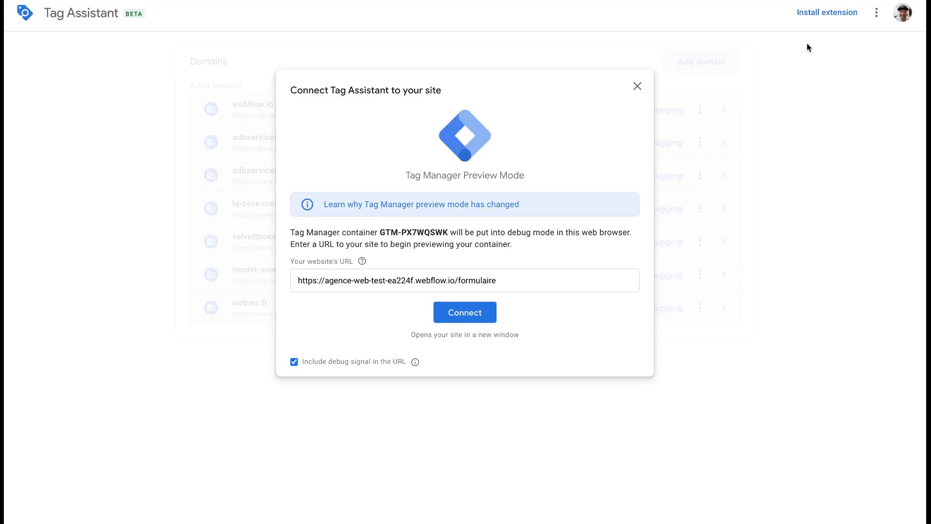
left_click(531, 278)
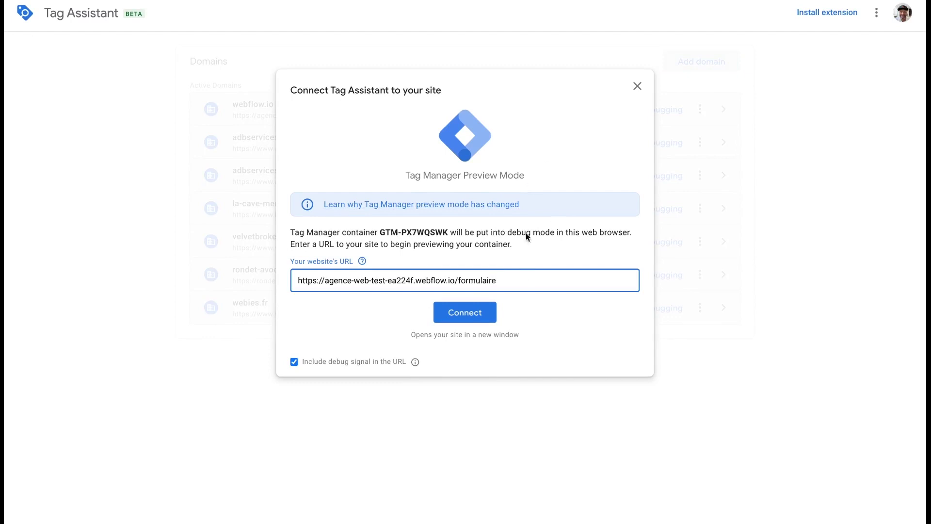
key("ctrl+Tab")
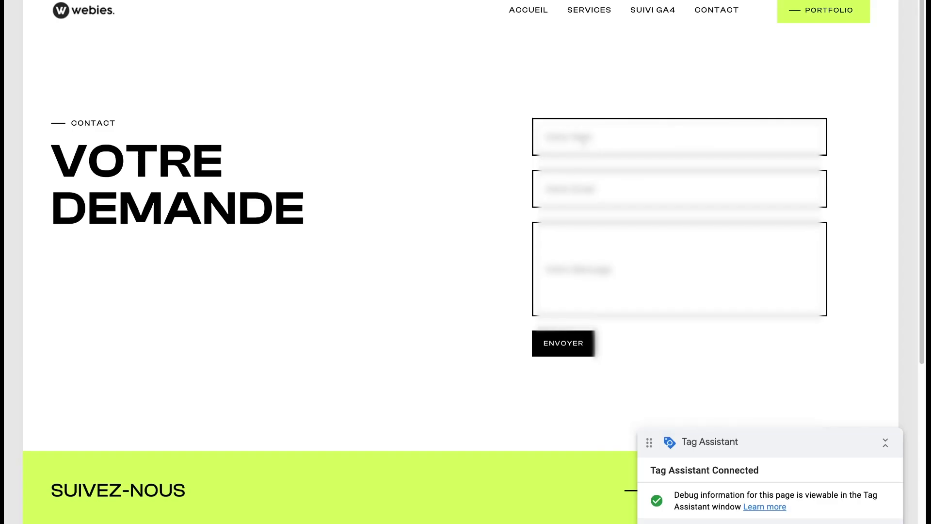
Step: Fill in the debugged page's contact form with a name, an e-mail and the message "test", and submit it
left_click(589, 146)
left_click(612, 179)
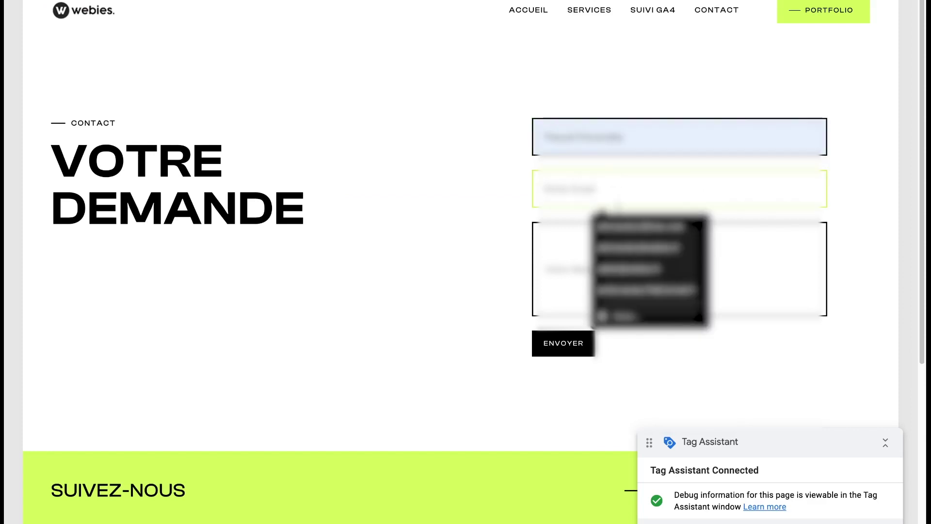
left_click(621, 238)
left_click(601, 252)
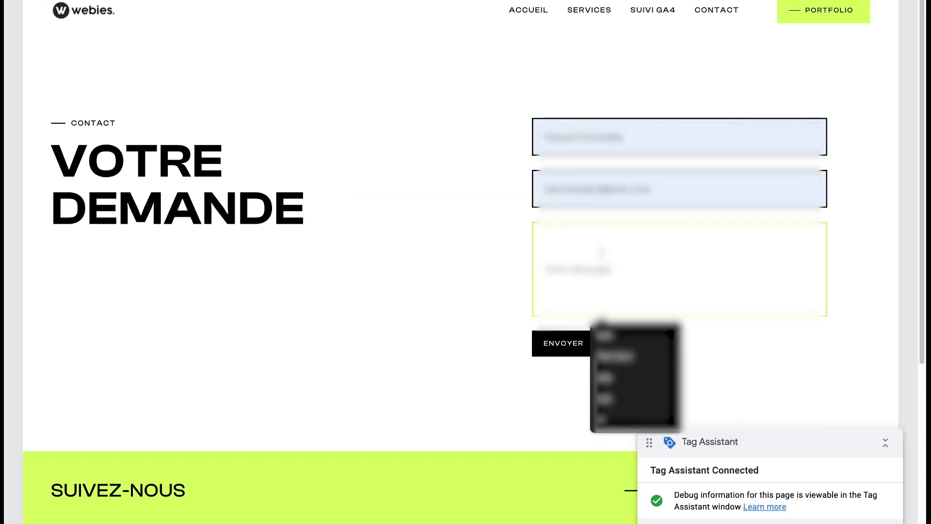
type("test")
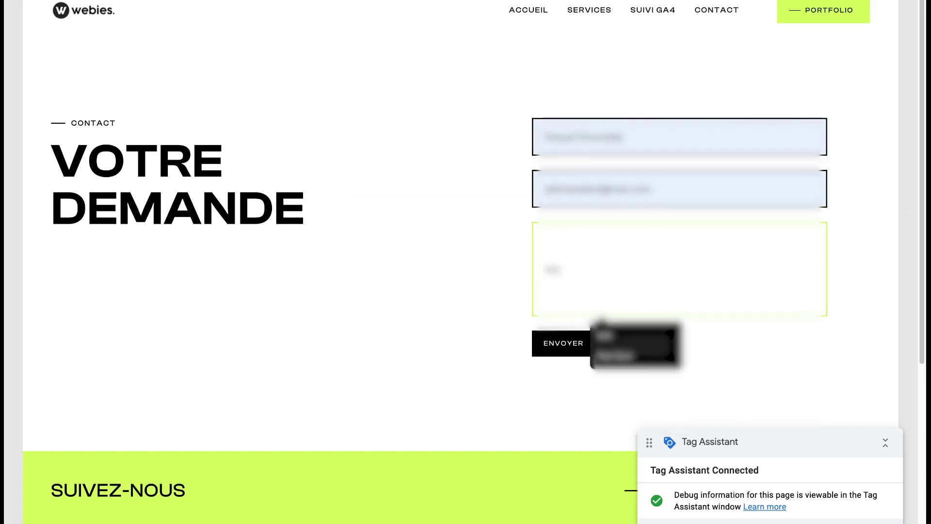
left_click(587, 341)
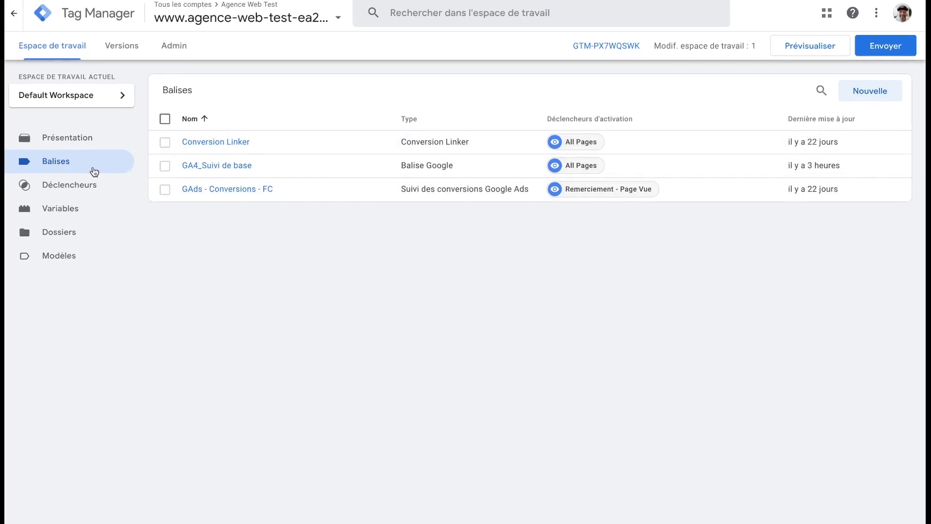
Step: Create a new tag in Tag Manager of type "Google Analytics : Événement GA4"
left_click(873, 92)
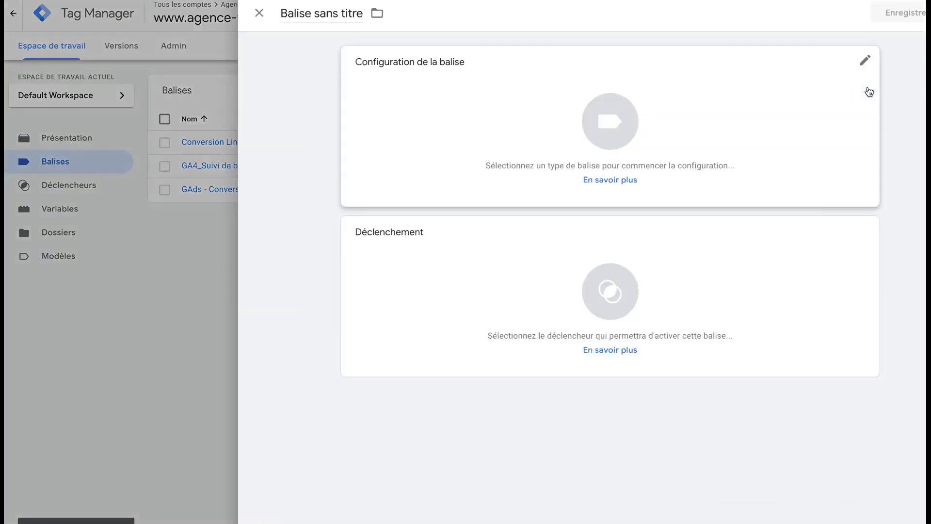
left_click(561, 139)
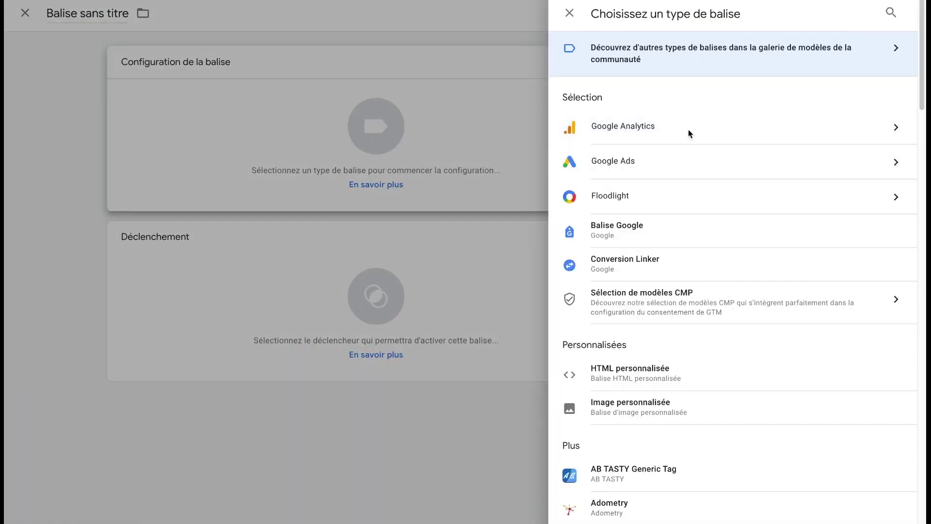
left_click(690, 129)
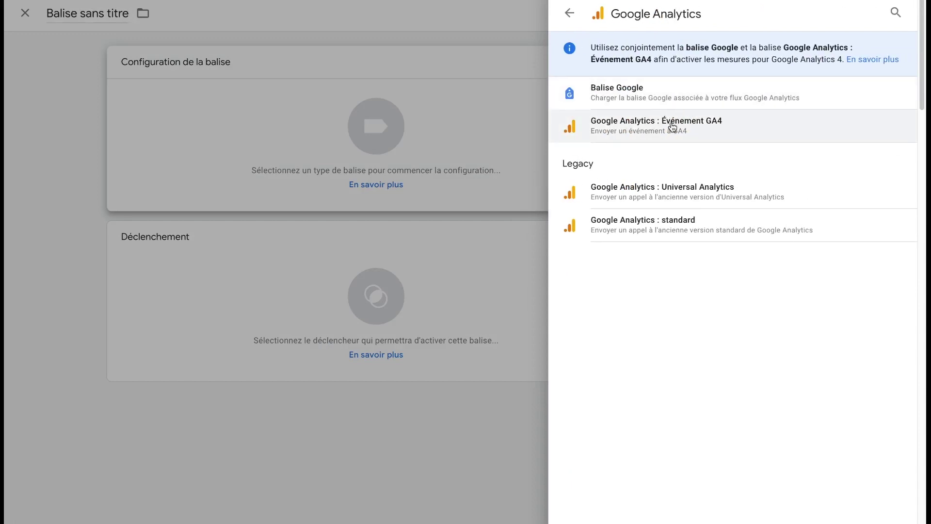
left_click(671, 126)
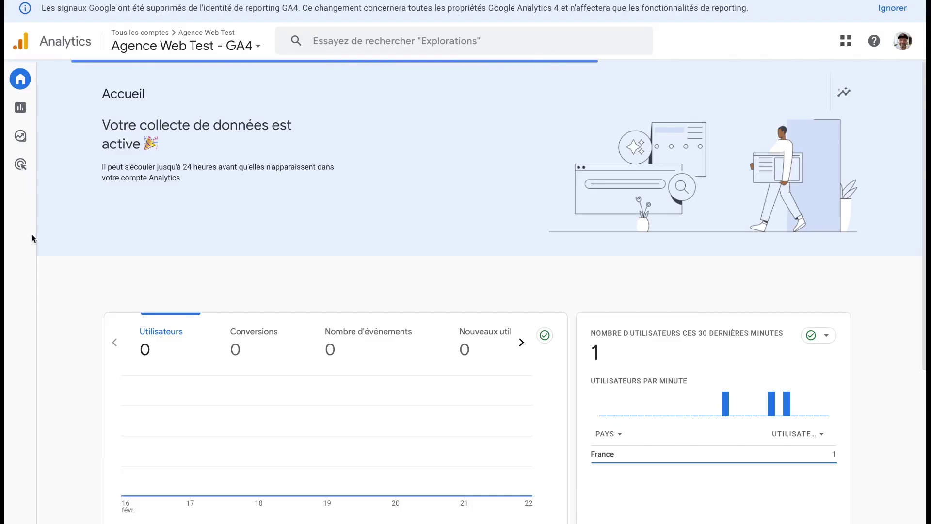
Step: In the Google Analytics property's administration, open the details of the "Agence Web Test - GA4" web data stream
mouse_move(31, 235)
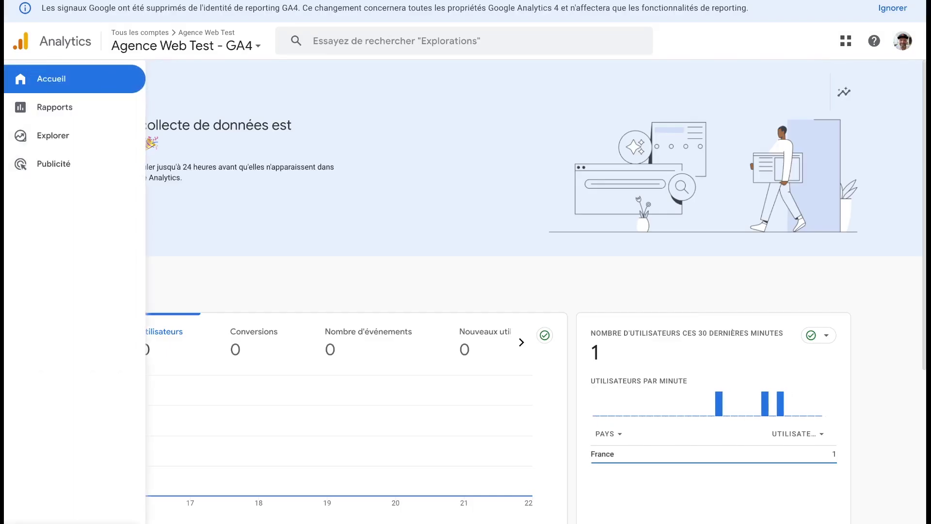
left_click(54, 107)
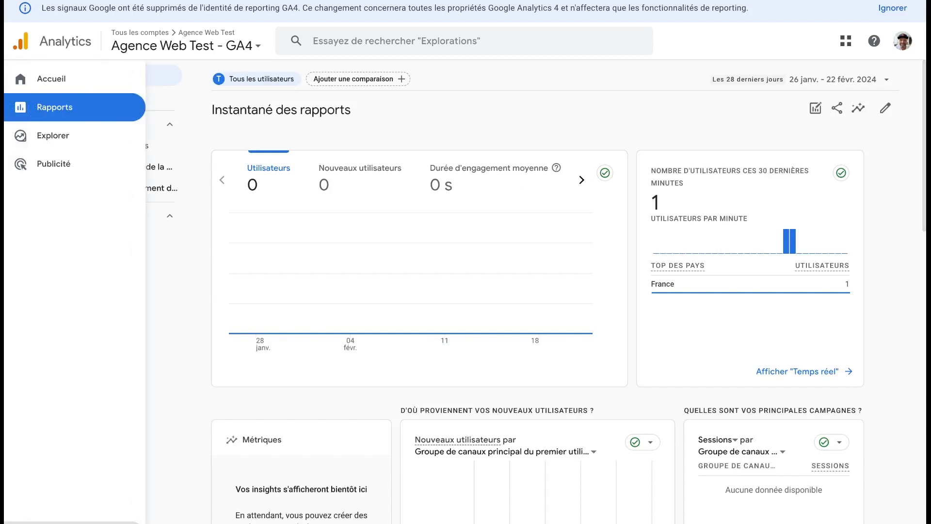
left_click(53, 107)
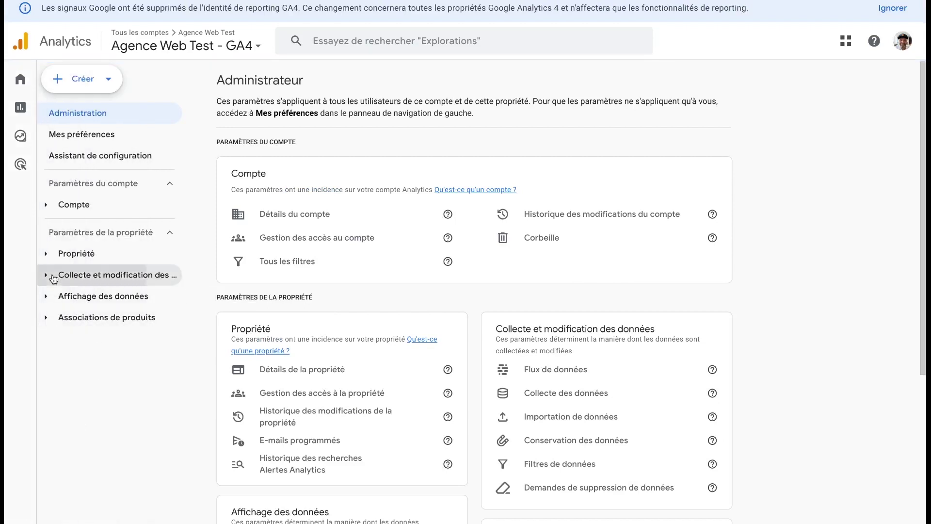
left_click(52, 275)
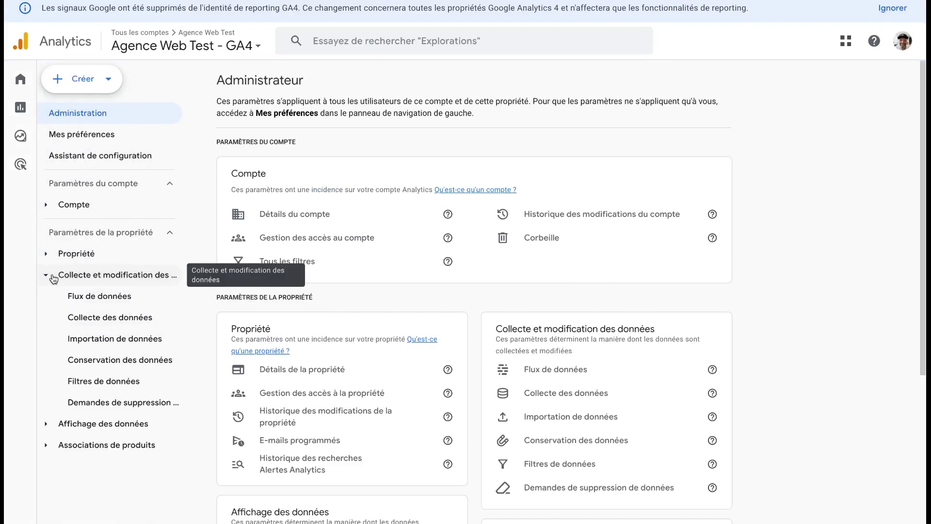
left_click(81, 297)
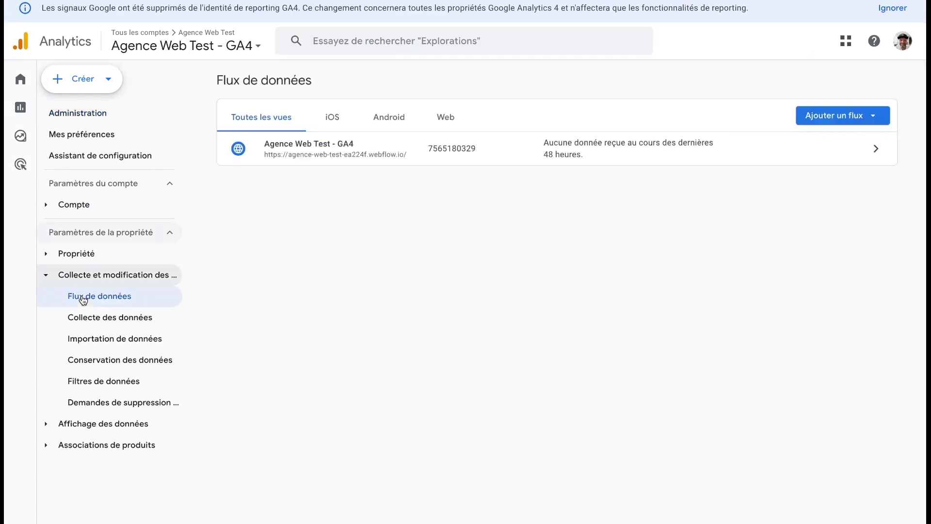
left_click(331, 148)
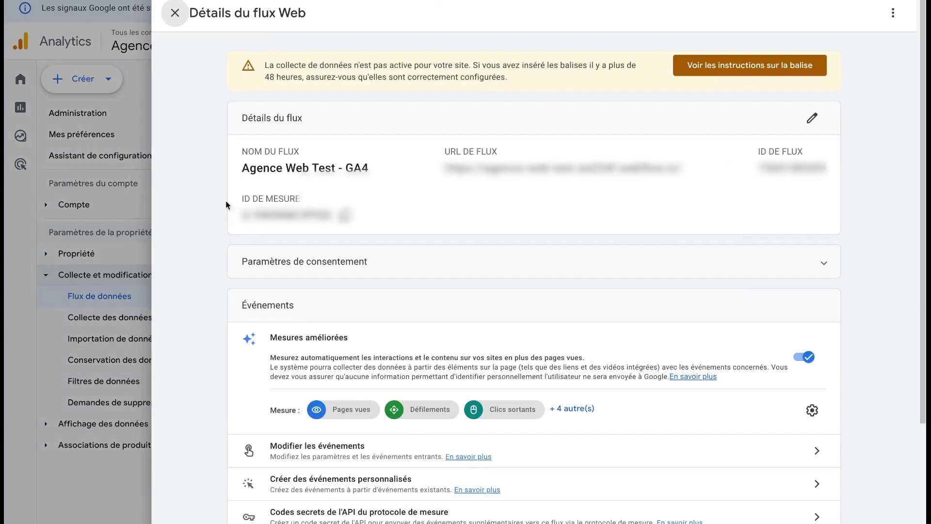
Step: Copy the web data stream's measurement ID into the new GA4 event tag in Tag Manager and name the event "form_submission"
left_click(345, 215)
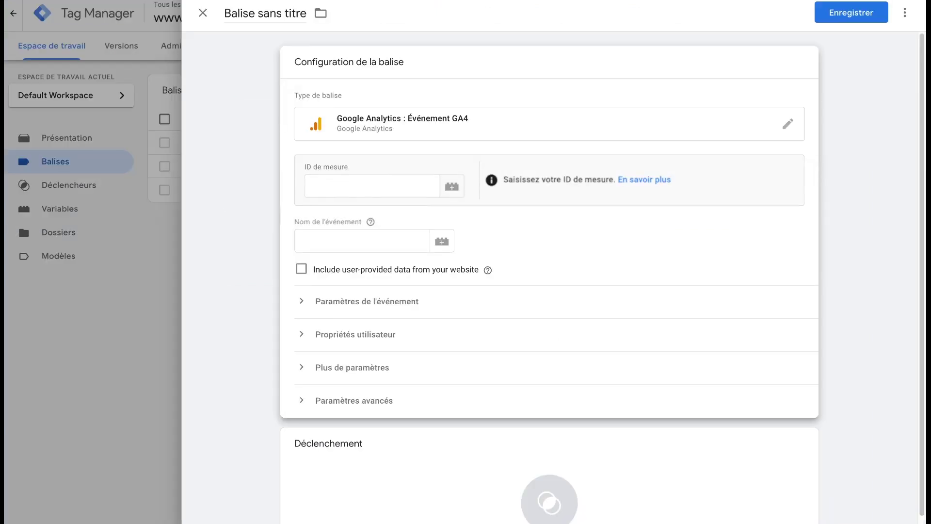
left_click(335, 189)
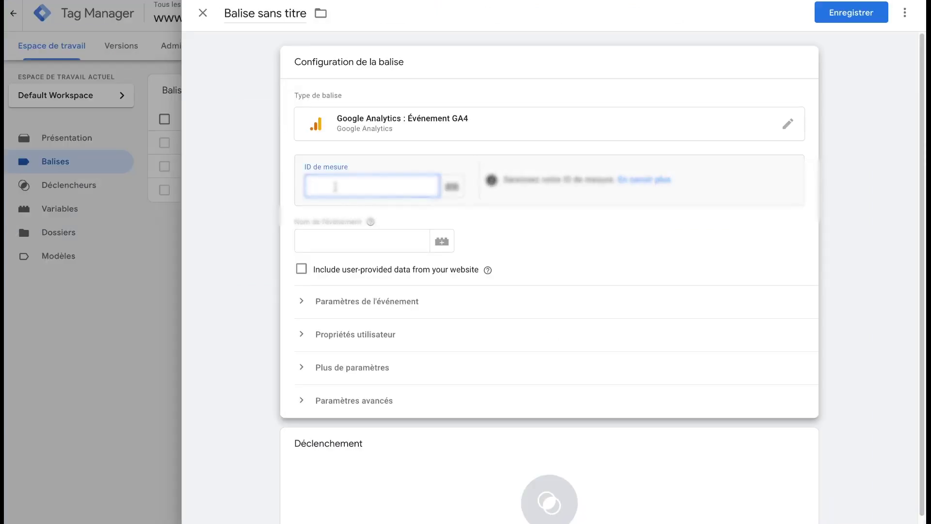
key("ctrl+v")
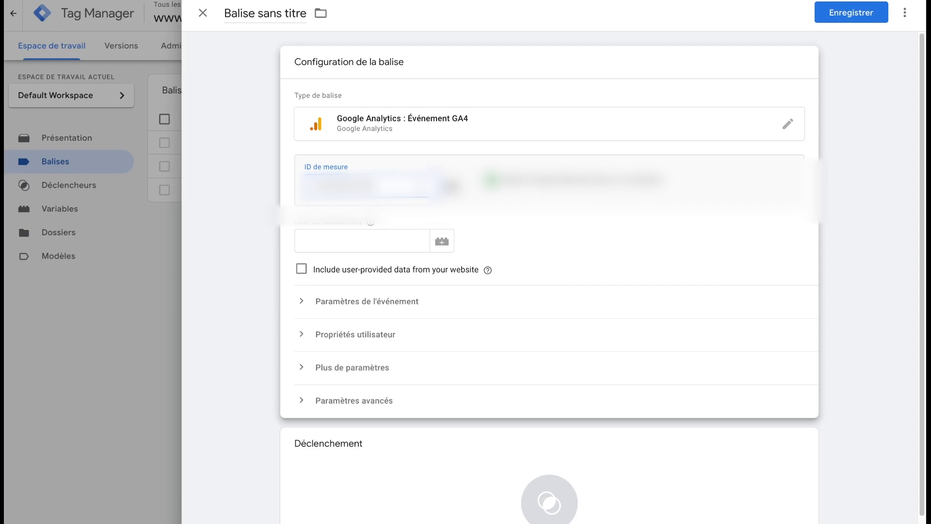
left_click(310, 240)
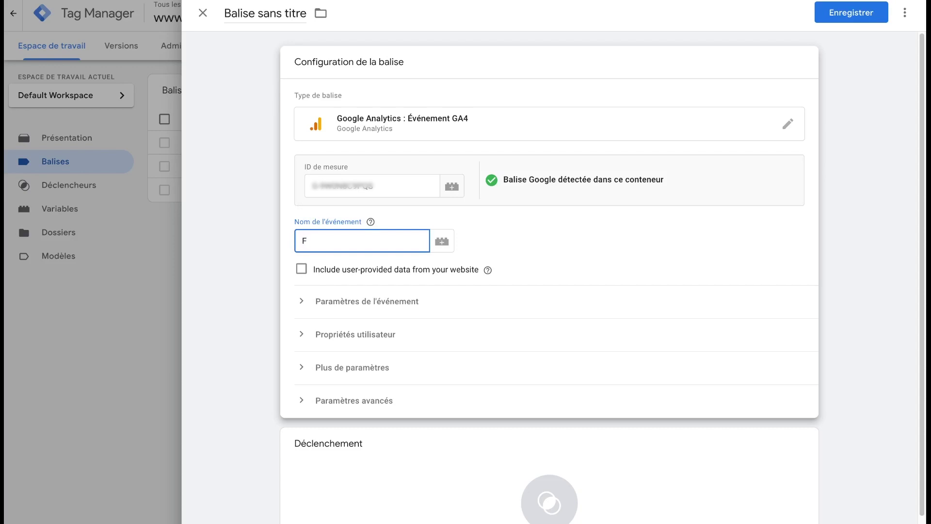
type("Form_submission")
Step: Assign the "Visibilite - form succes message" trigger to the GA4 event tag
scroll(685, 489, "down", 1)
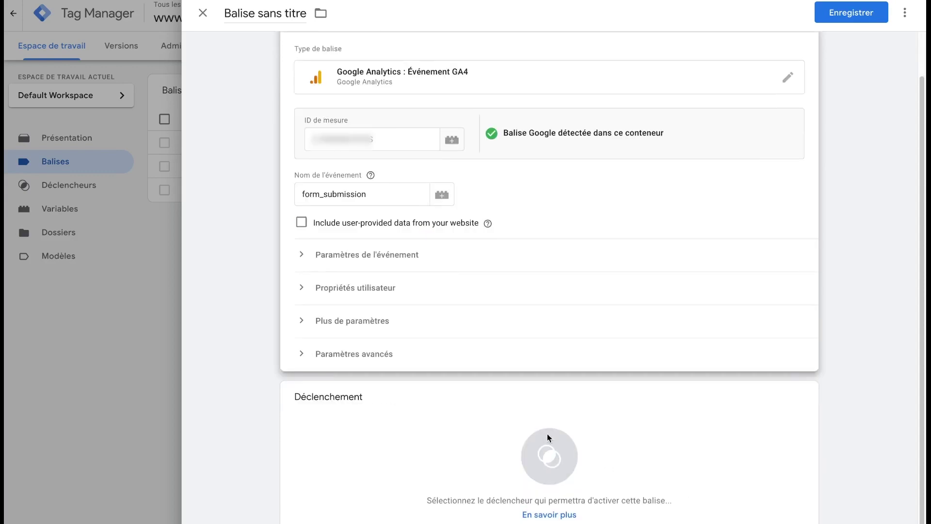
left_click(552, 448)
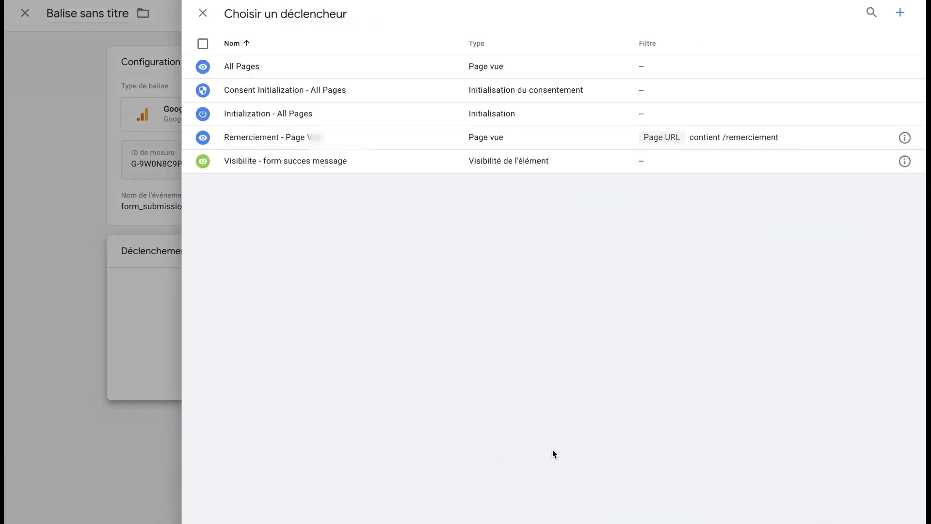
left_click(307, 163)
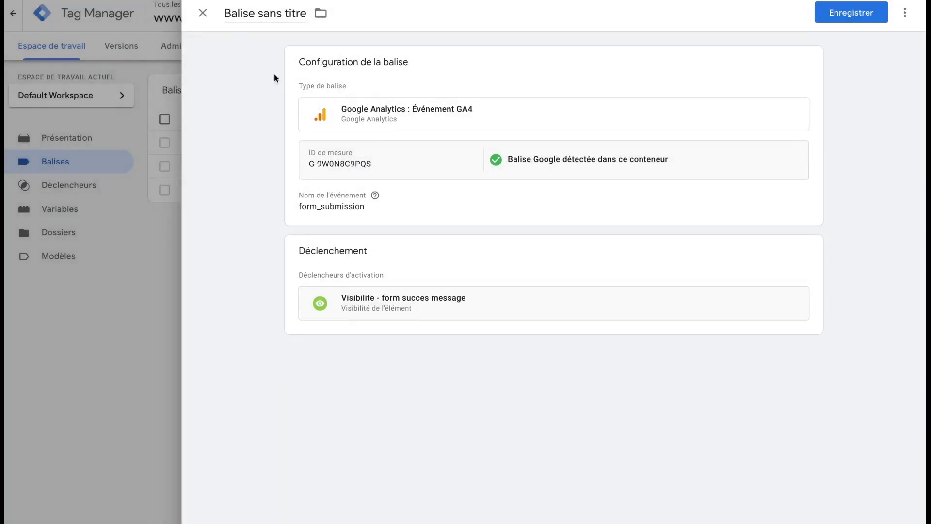
Step: Rename the tag "GA4 event - form_submission" and save it
left_click(248, 14)
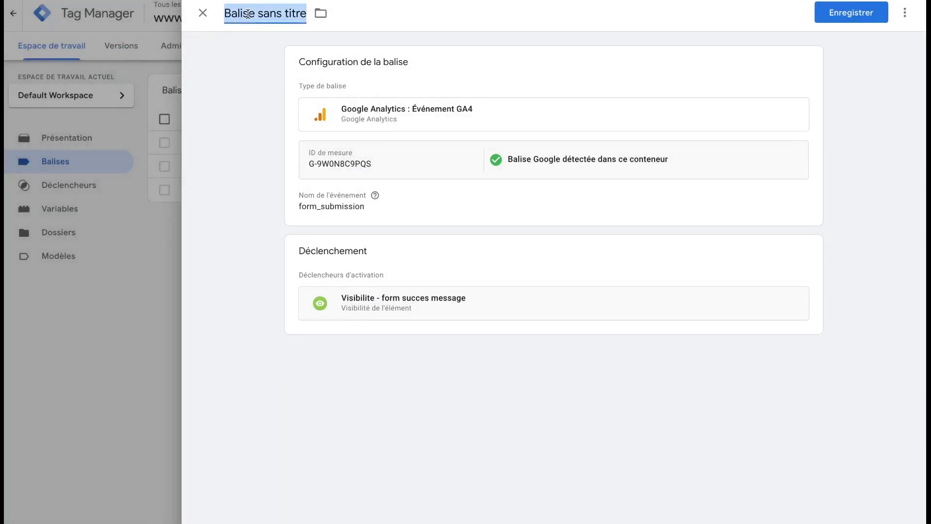
key("BackSpace")
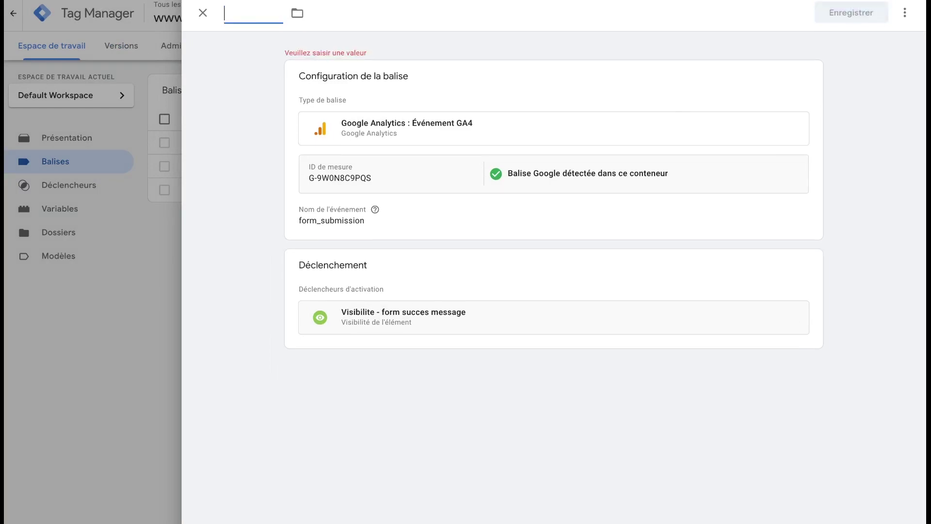
key("ctrl+v")
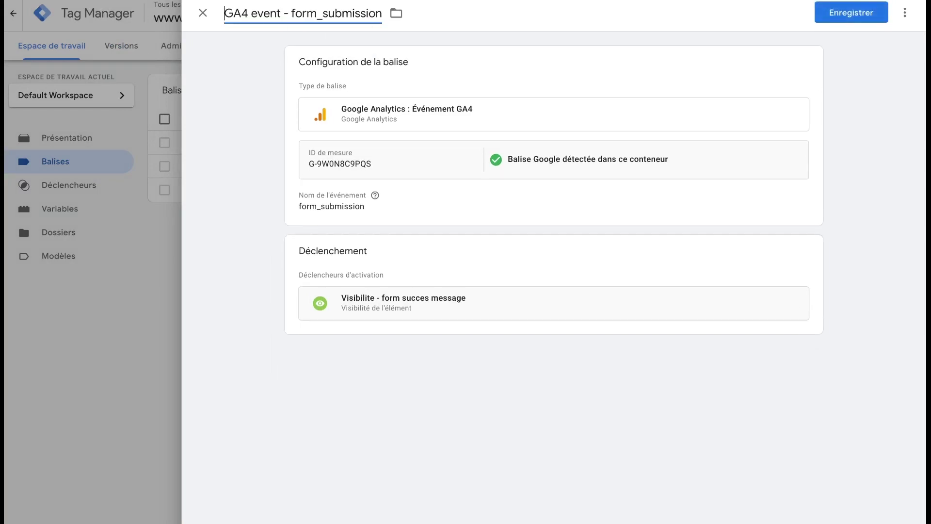
left_click(867, 14)
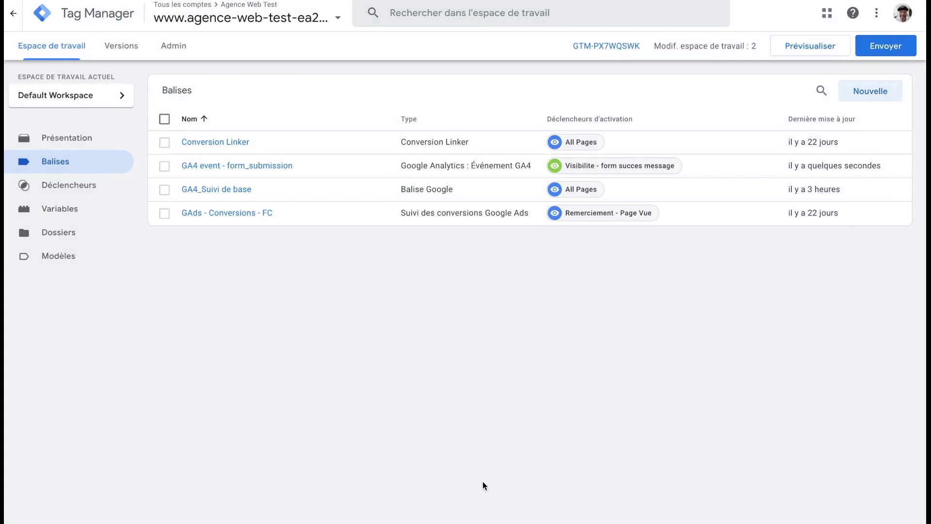
Step: Preview the container with Tag Assistant on the site's /formulaire page, then fill in and submit the contact form there
left_click(826, 47)
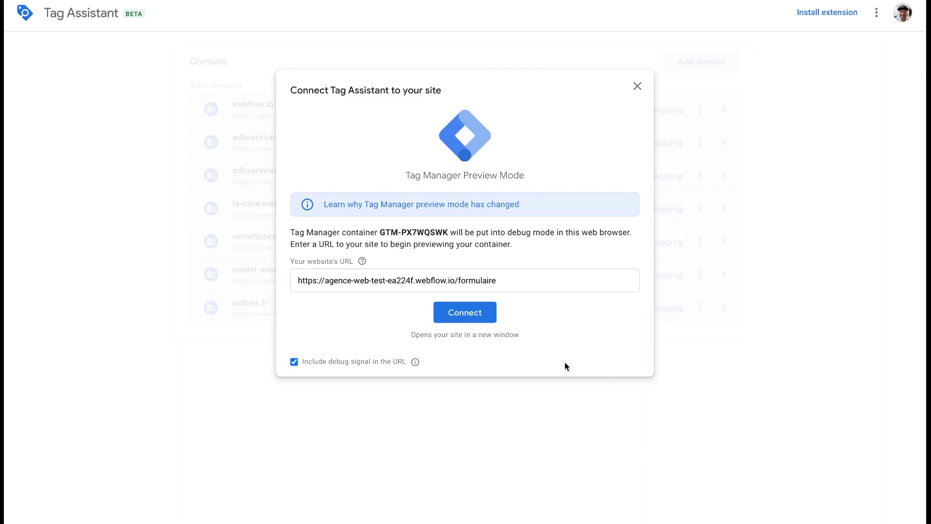
left_click(465, 313)
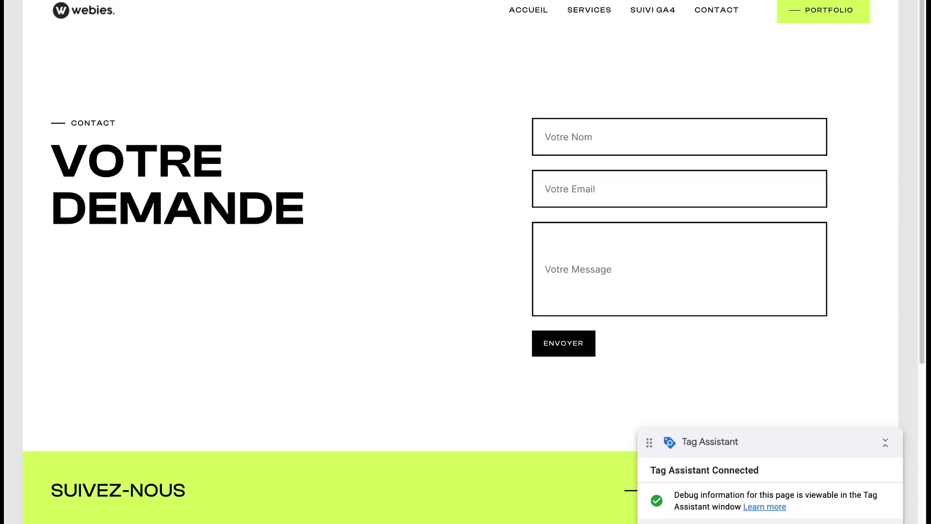
left_click(630, 131)
left_click(634, 175)
key("Return")
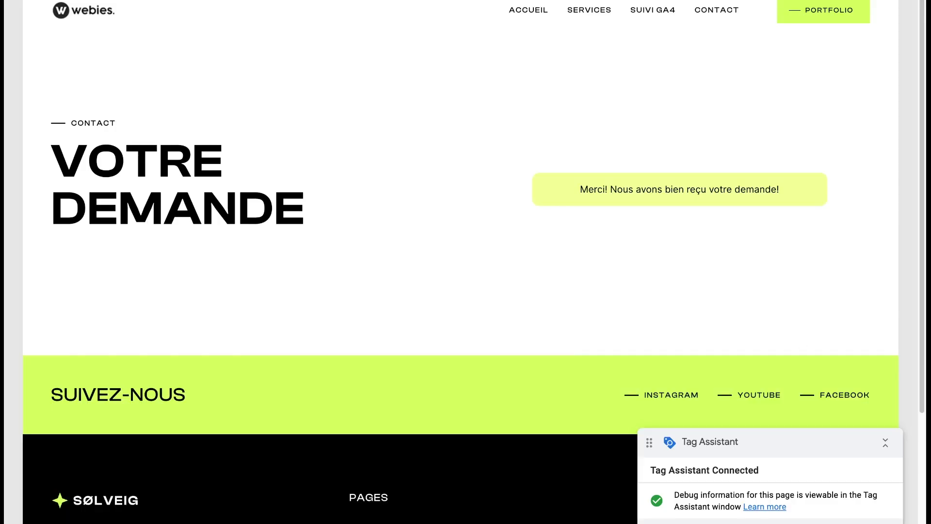
Step: Return to Tag Assistant and inspect the tags for the Element Visibility event
key("ctrl+shift+Tab")
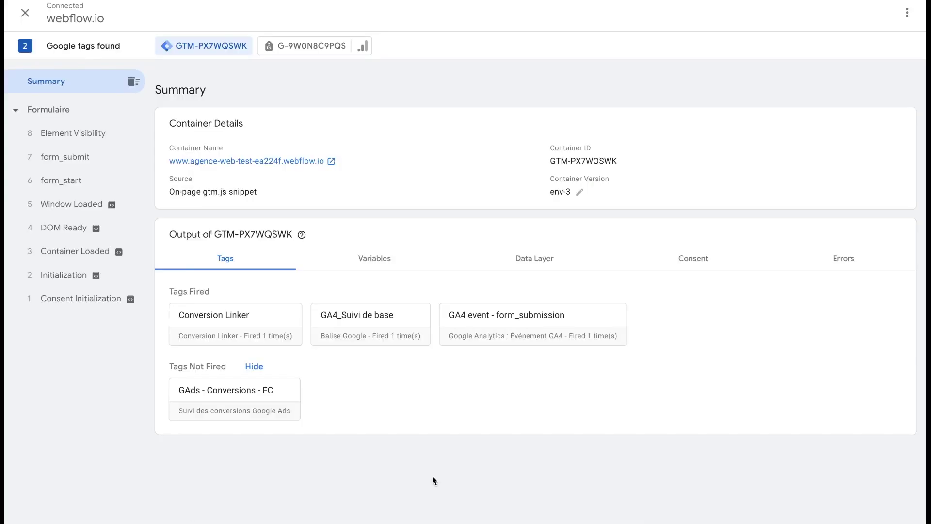
left_click(58, 132)
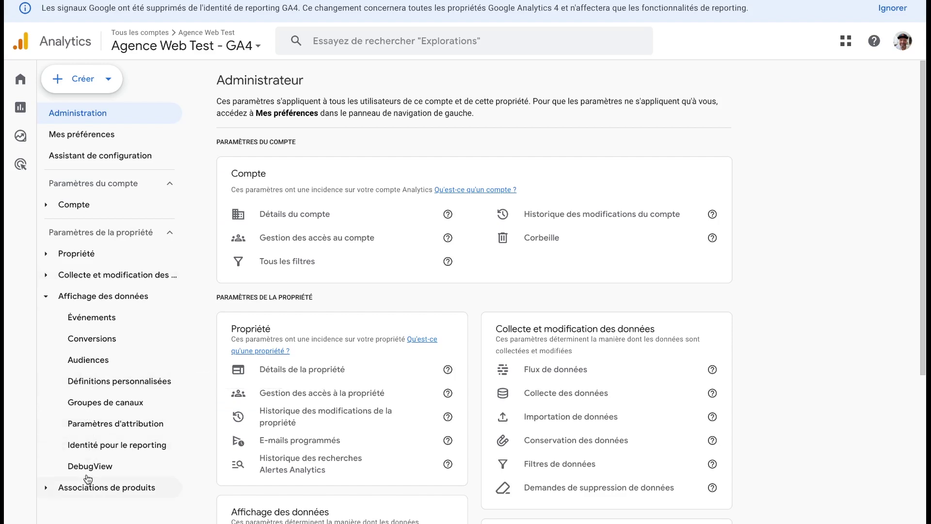
Step: In Google Analytics, open DebugView and examine the form_submission event's page_location parameter
left_click(103, 466)
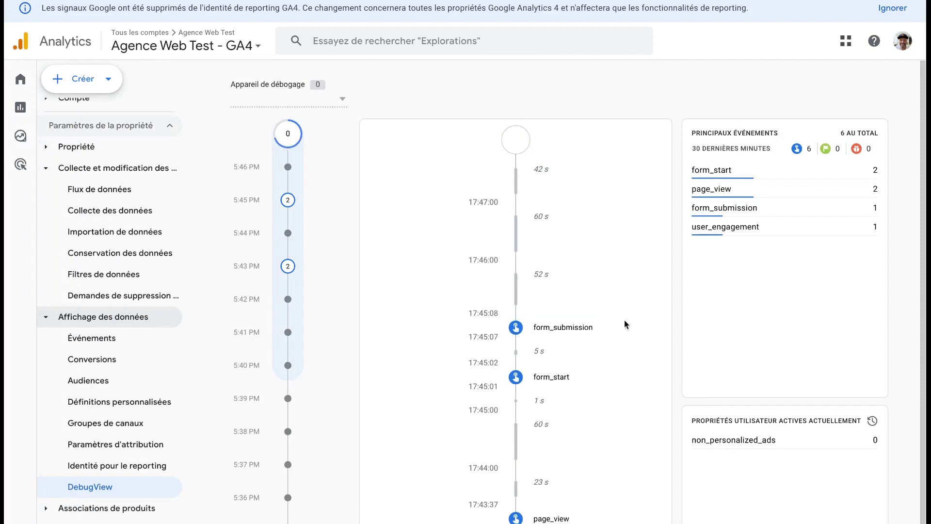
left_click(564, 330)
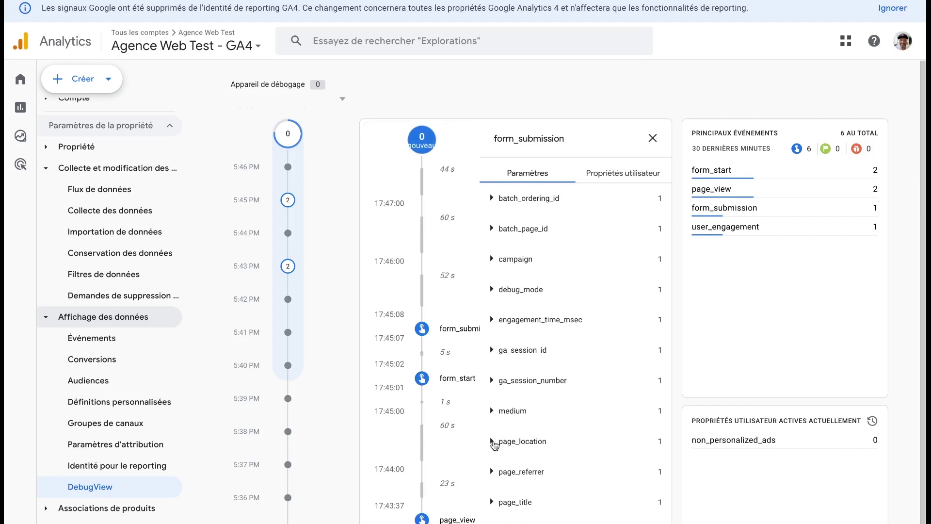
left_click(491, 441)
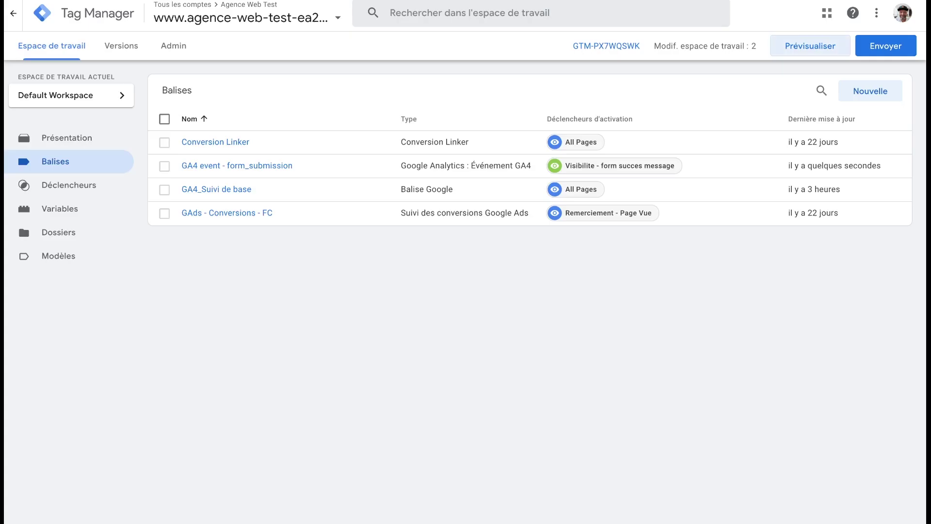
Step: Submit the Tag Manager workspace changes with the version name "froem_submission" and publish them to the Live environment
left_click(877, 46)
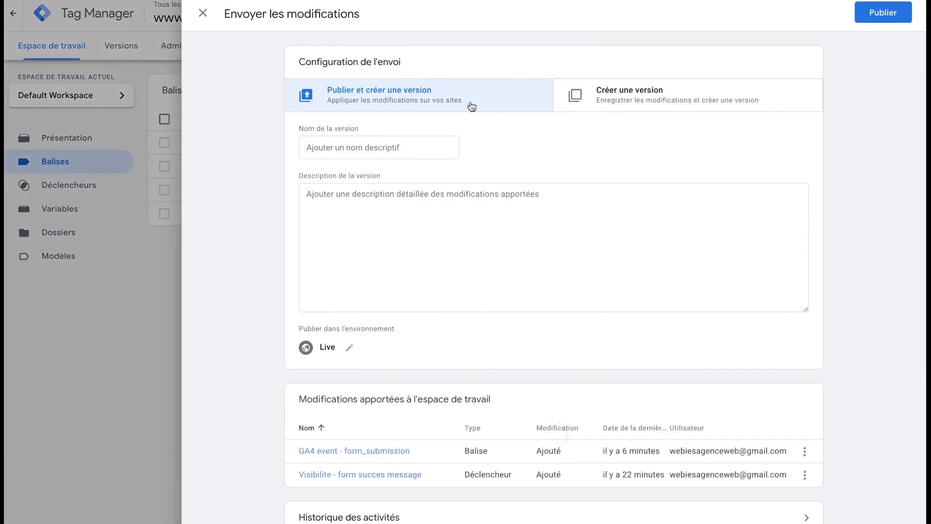
left_click(340, 146)
type("froe")
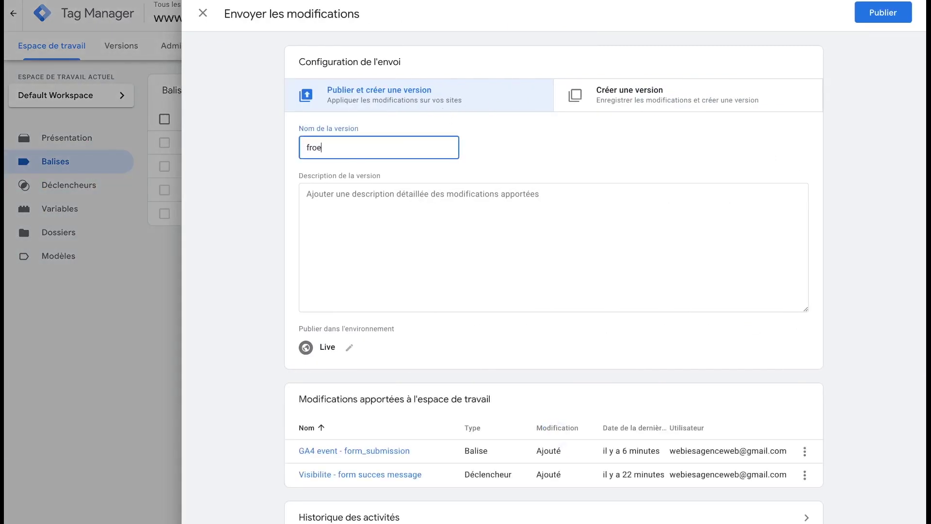
type("m_submission")
left_click(875, 12)
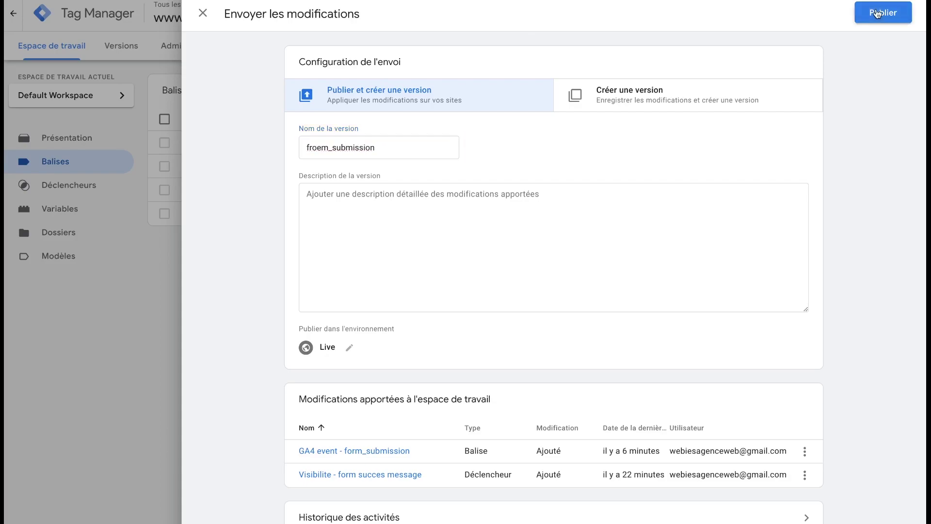